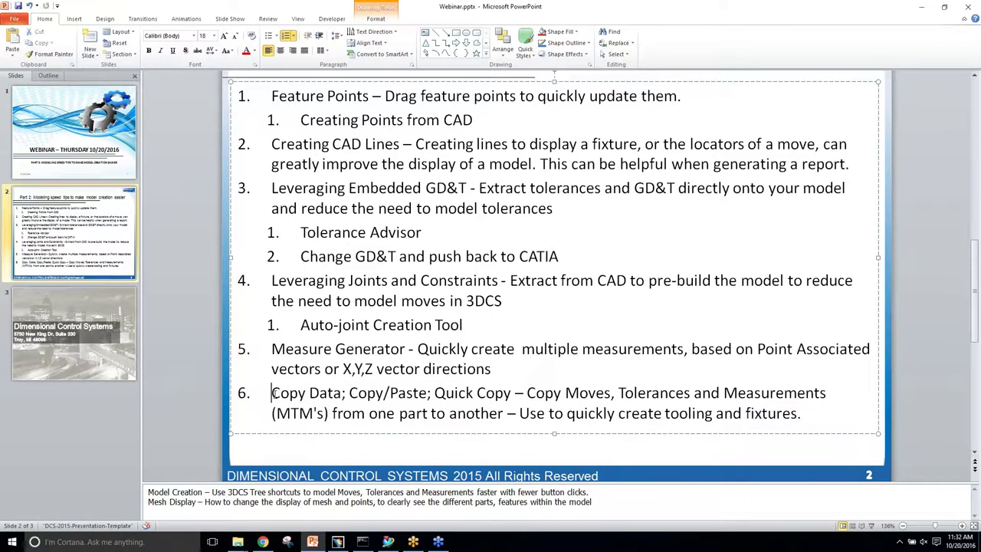
# Step: Highlight 'Copy Data' in agenda item 6, then bring the CATIA suspension assembly to the front
pyautogui.moveTo(272, 392); pyautogui.dragTo(488, 393)
pyautogui.click(349, 393)
pyautogui.click(337, 542)
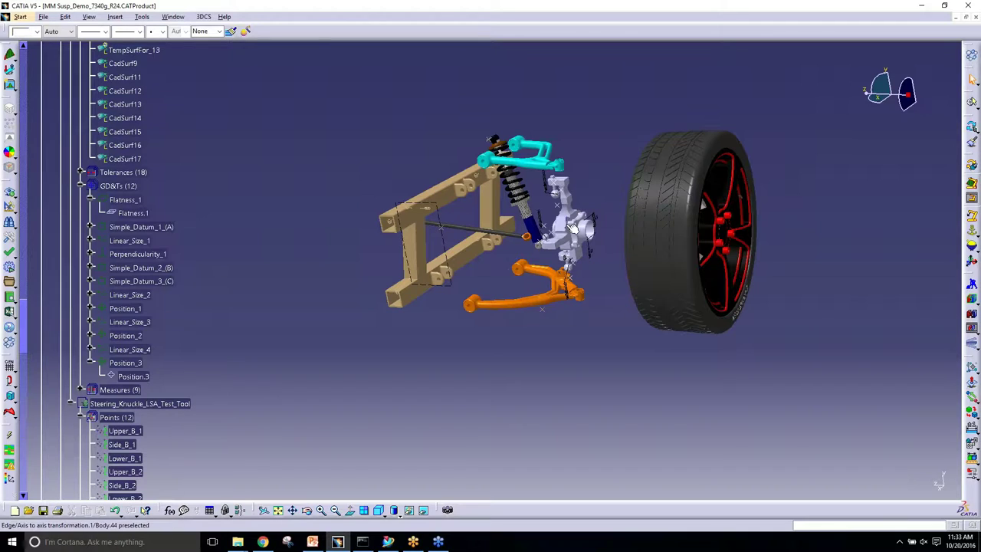
# Step: Toggle activation of the four knuckle tolerances Print_Pivot_location_Vertical through Print_Size_Lower_Ball
pyautogui.click(81, 172)
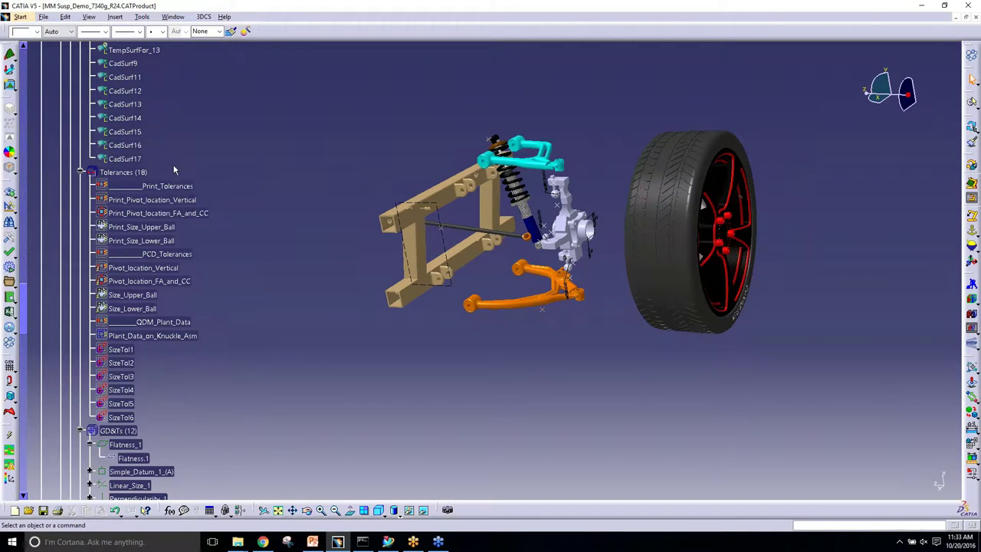
pyautogui.click(163, 204)
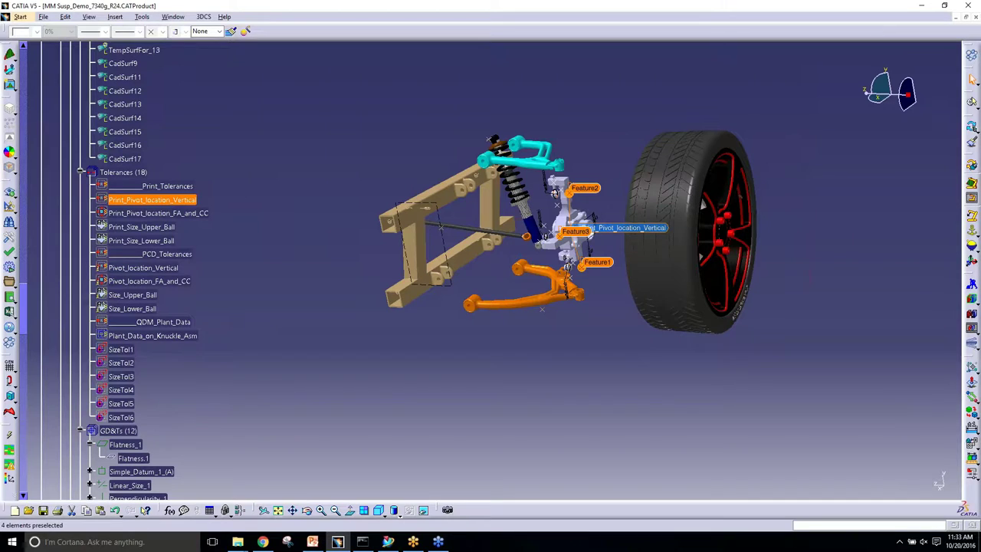
pyautogui.keyDown('shift'); pyautogui.click(142, 240); pyautogui.keyUp('shift')
pyautogui.rightClick(157, 240)
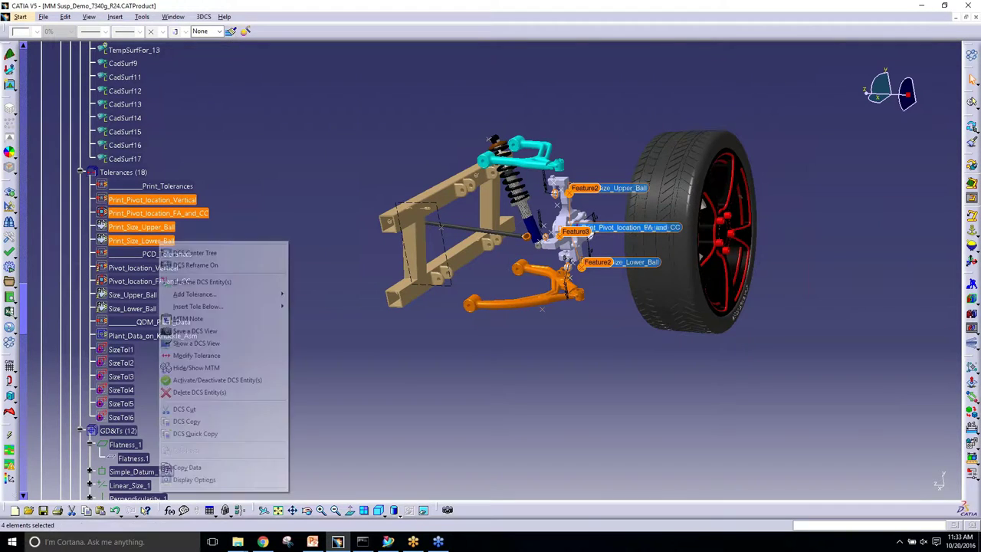
pyautogui.click(230, 380)
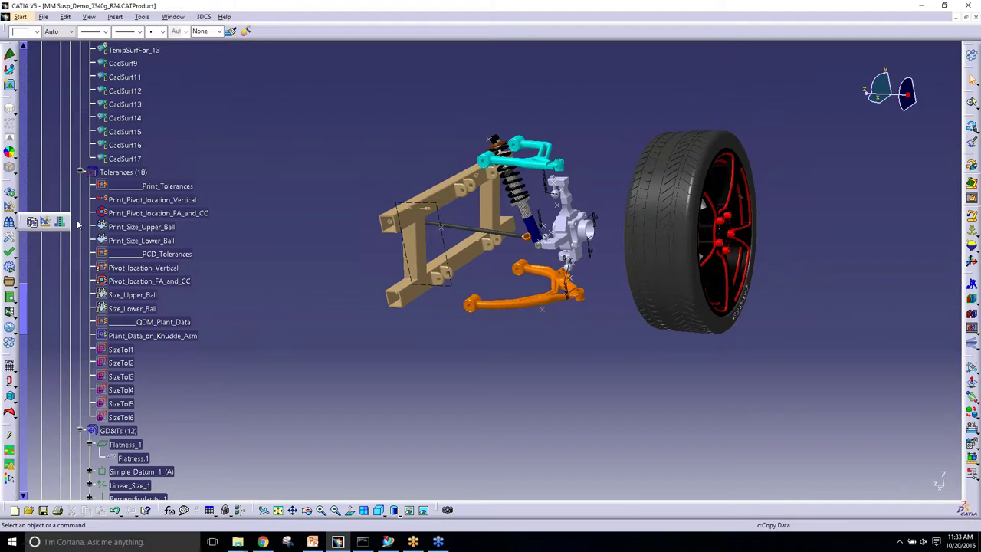
# Step: In Copy Data, set Steering_knuckle as source, Frame as destination and Tolerance as data type
pyautogui.click(10, 207)
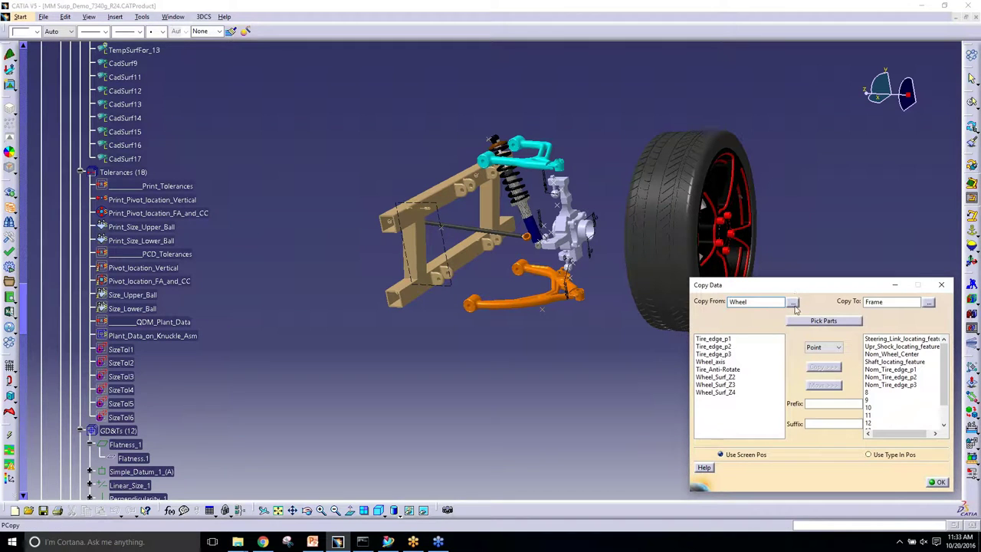
pyautogui.click(793, 303)
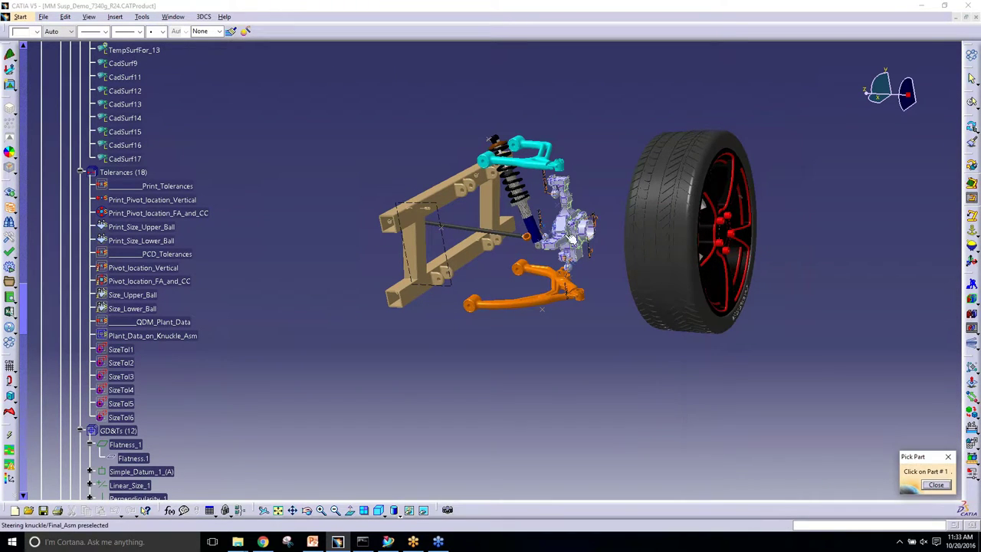
pyautogui.click(571, 239)
pyautogui.click(928, 302)
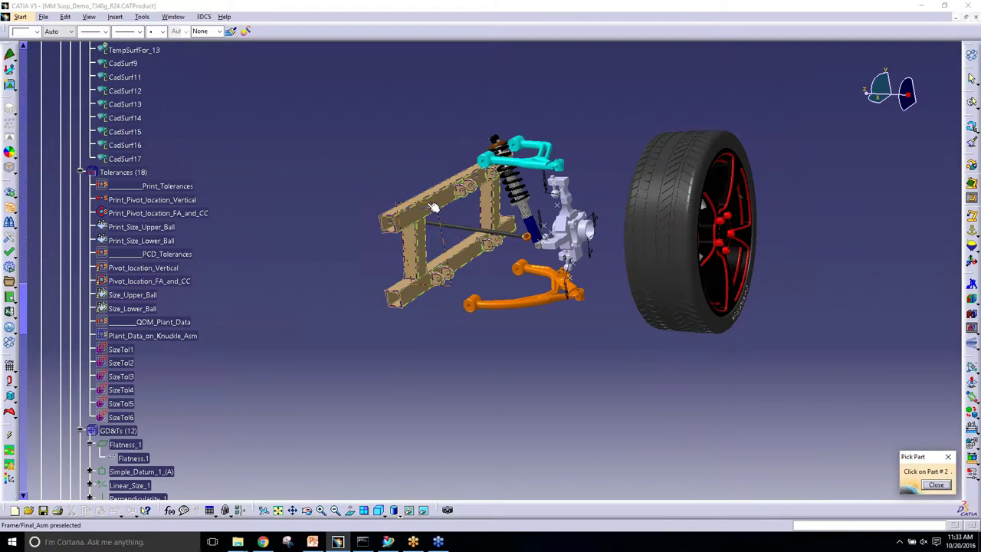
pyautogui.click(430, 269)
pyautogui.click(823, 347)
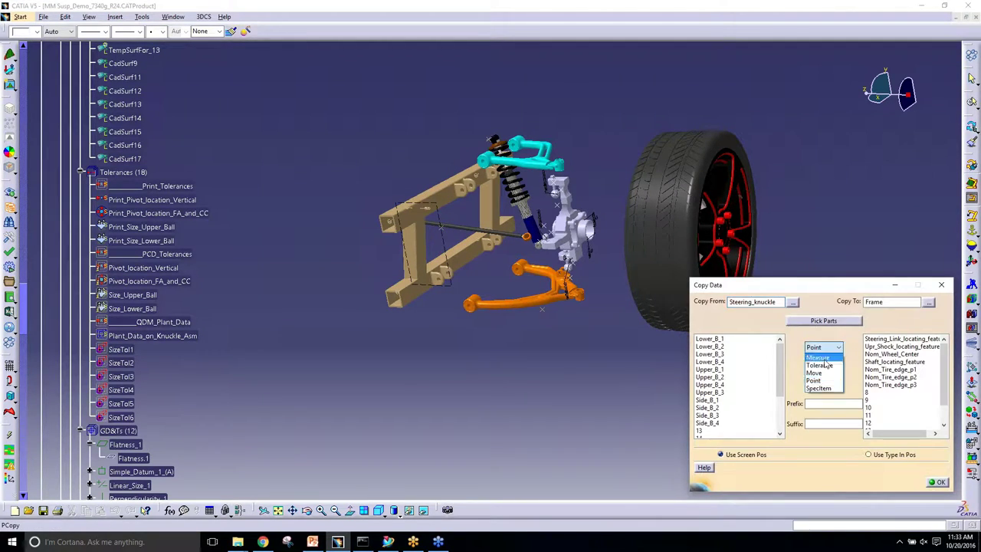
pyautogui.click(827, 366)
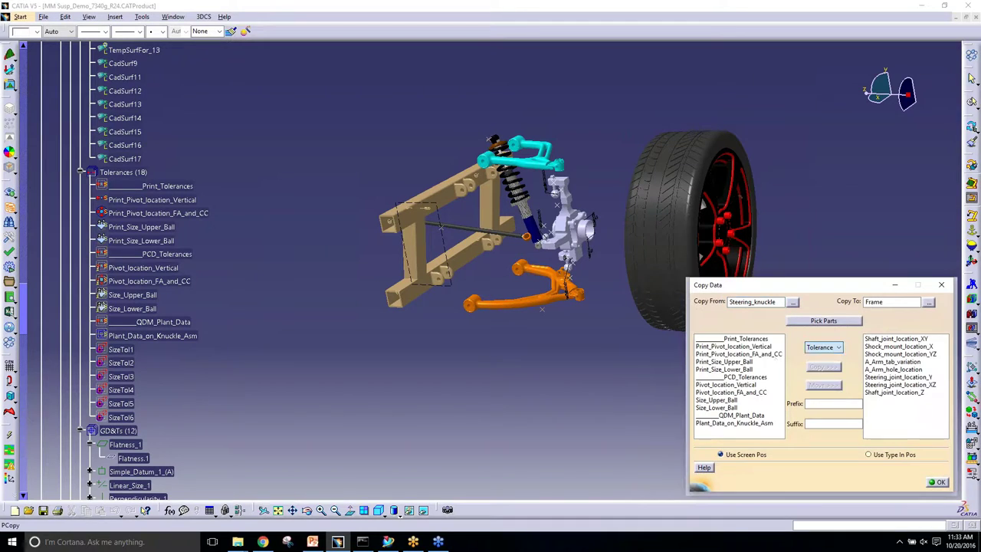
# Step: Copy the four tolerances Print_Pivot_location_Vertical through Print_Size_Lower_Ball onto the Frame and confirm
pyautogui.click(763, 347)
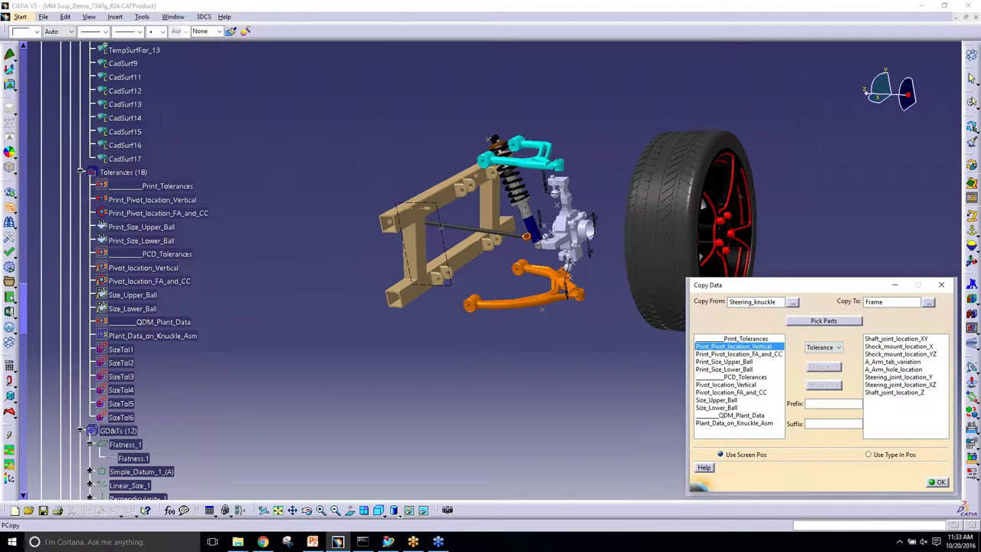
pyautogui.keyDown('shift'); pyautogui.click(746, 370); pyautogui.keyUp('shift')
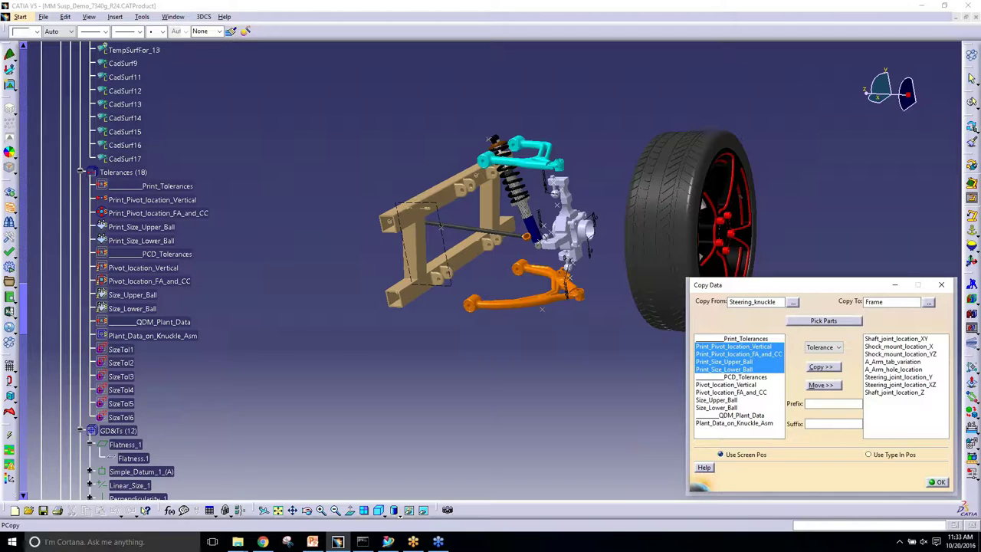
pyautogui.click(813, 370)
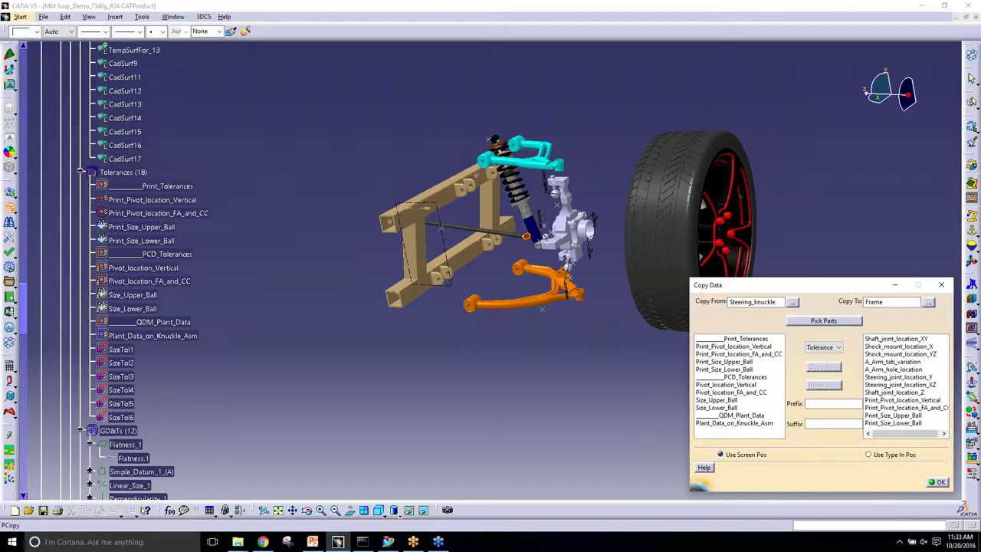
pyautogui.click(939, 483)
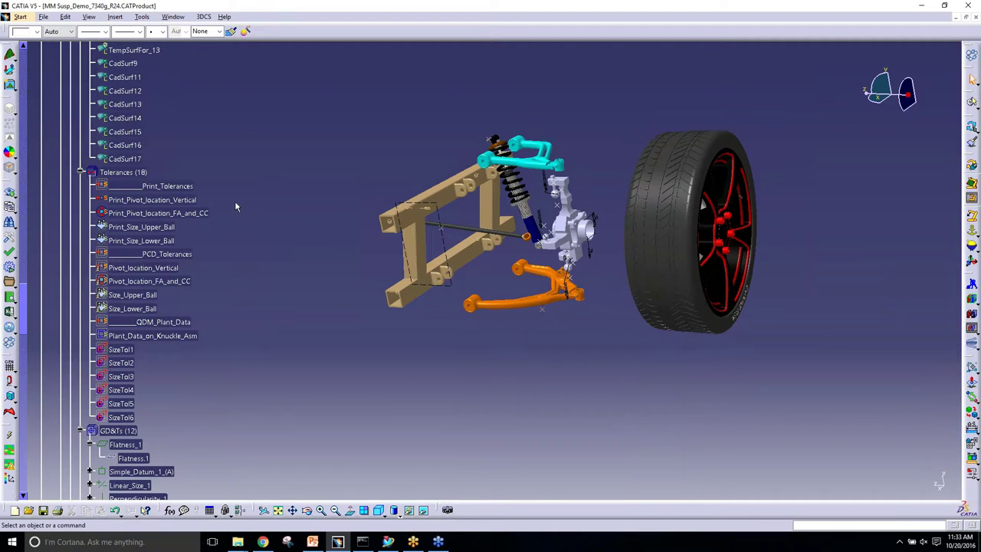
# Step: Expand Frame's Tolerances (15) group to reveal the copied Print tolerances
pyautogui.scroll(15, 235, 201)
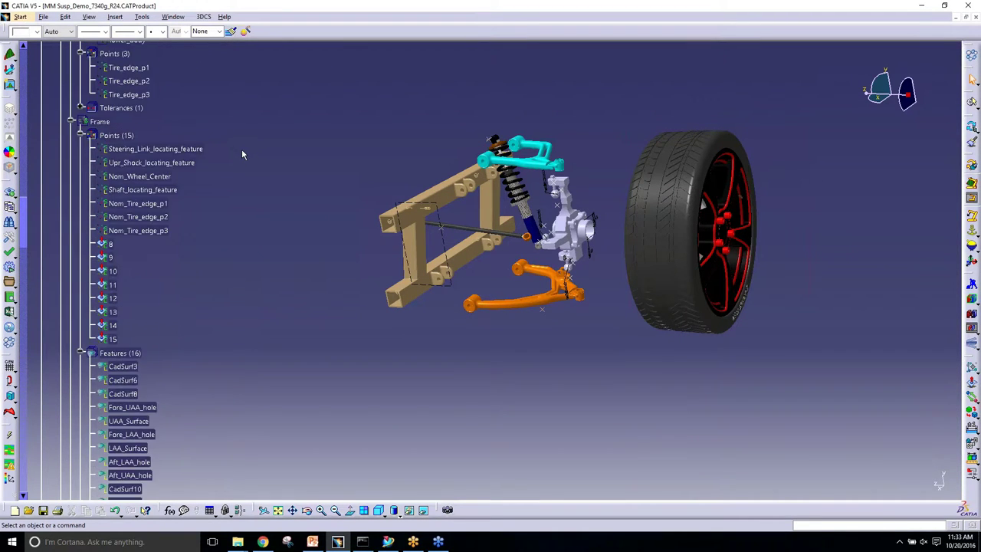
pyautogui.scroll(3, 242, 149)
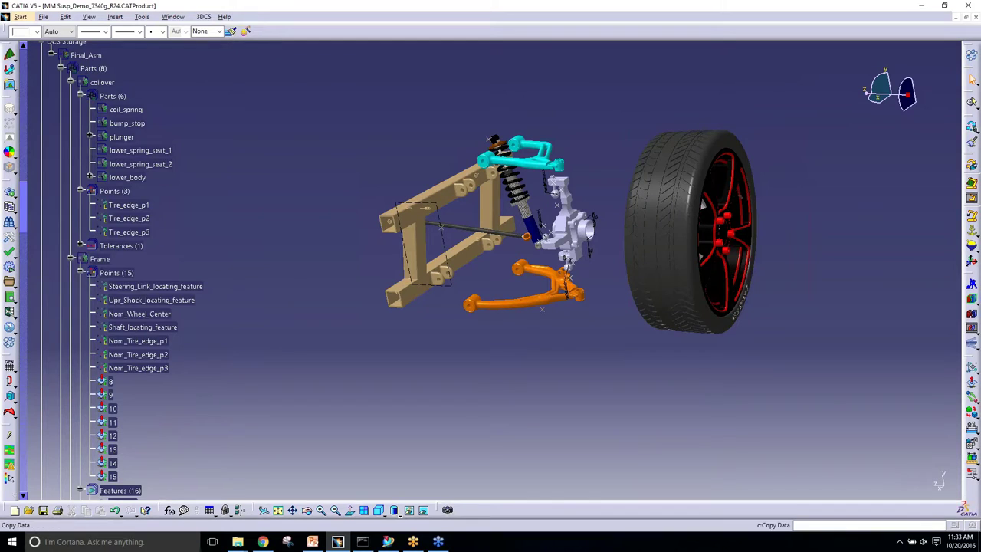
pyautogui.scroll(-10, 105, 298)
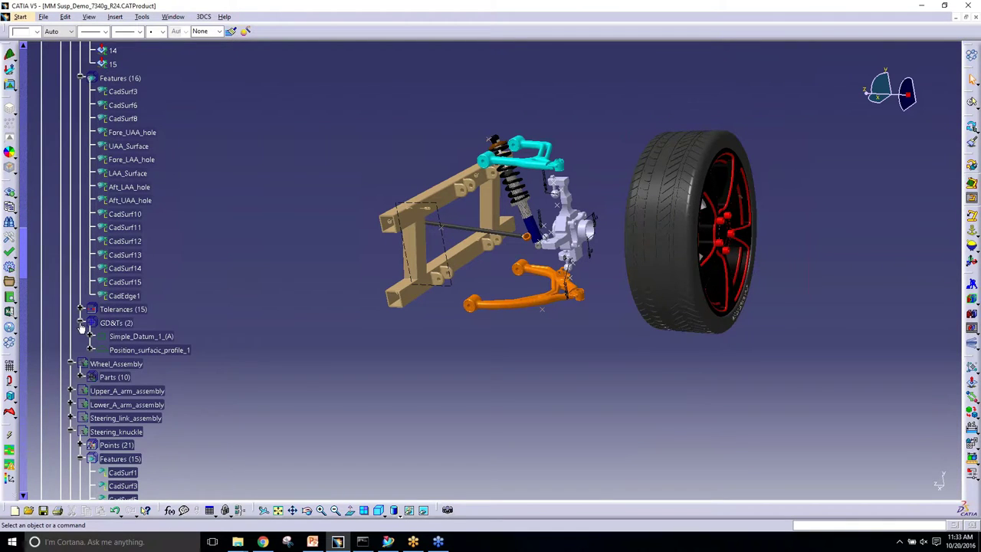
pyautogui.click(80, 309)
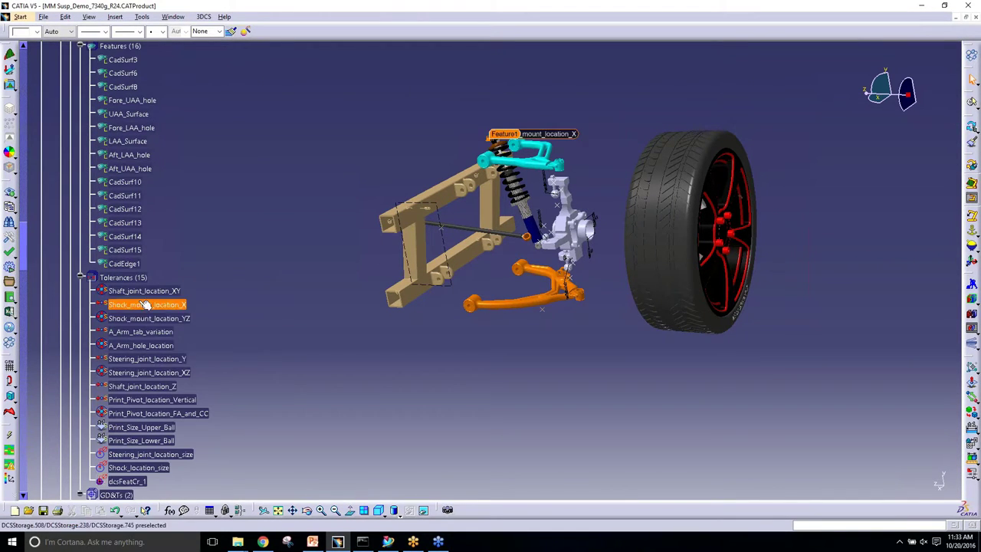
pyautogui.scroll(-3, 153, 314)
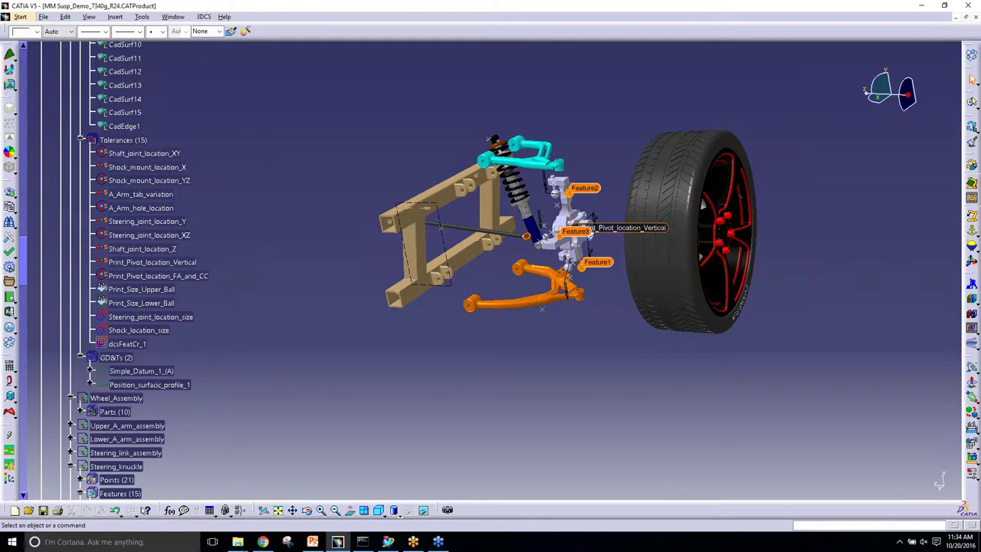
# Step: Delete the CadSurf features from Print_Pivot_location_Vertical, leaving it with none, and accept
pyautogui.doubleClick(152, 262)
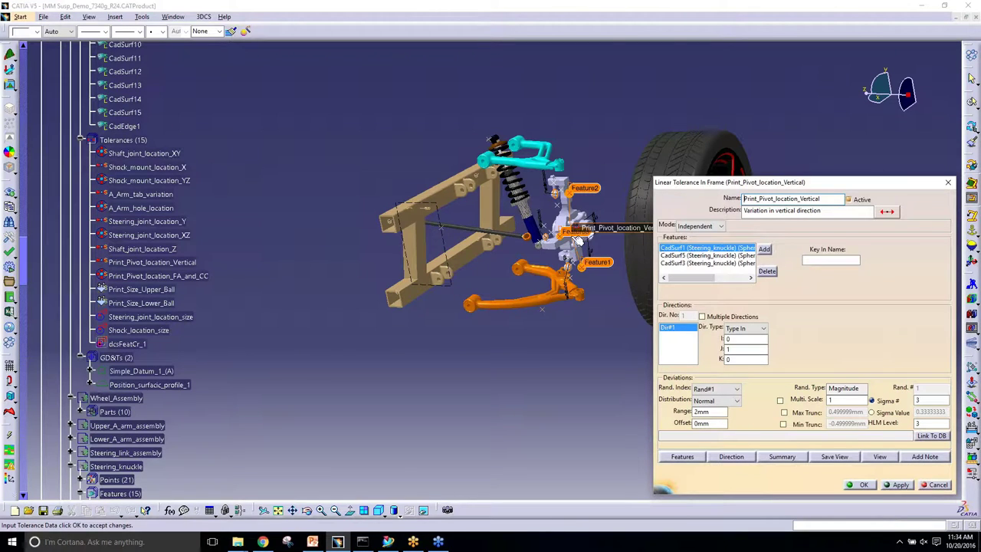
pyautogui.click(764, 271)
pyautogui.click(763, 271)
pyautogui.click(764, 271)
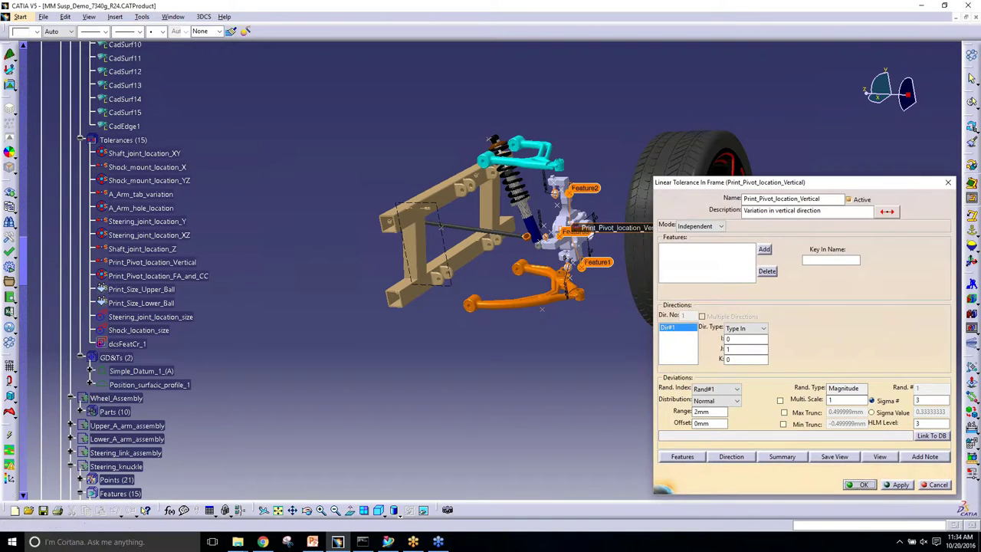
pyautogui.click(861, 485)
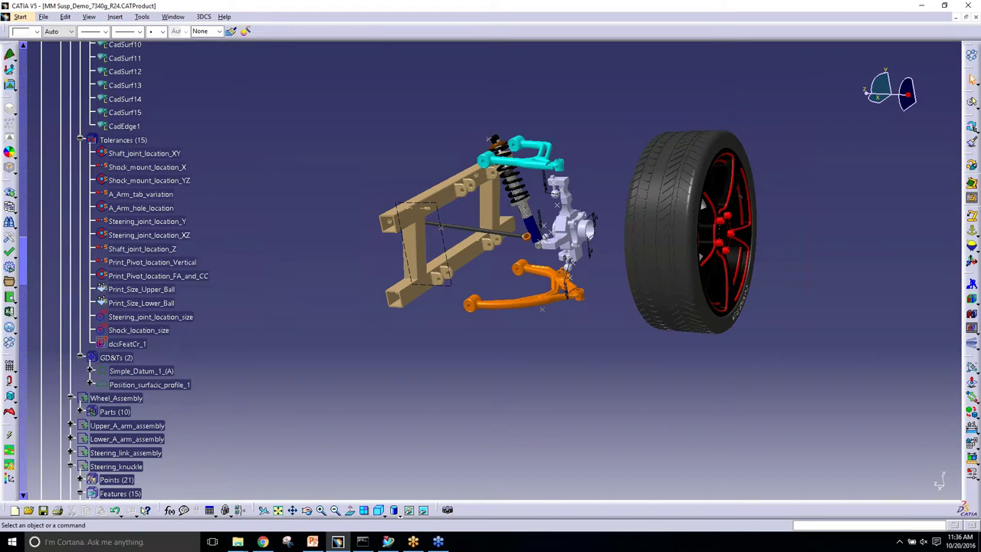
pyautogui.click(10, 153)
pyautogui.click(10, 214)
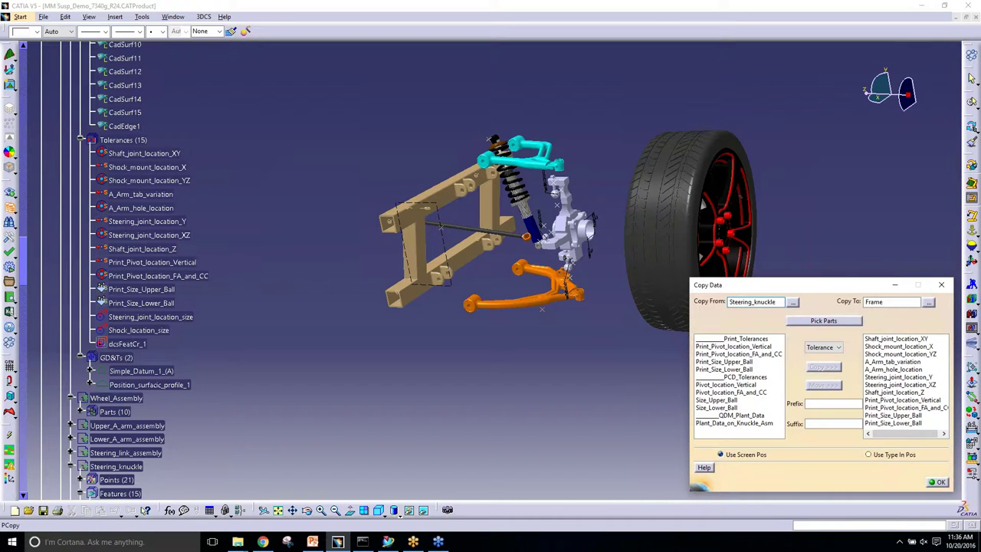
pyautogui.click(944, 285)
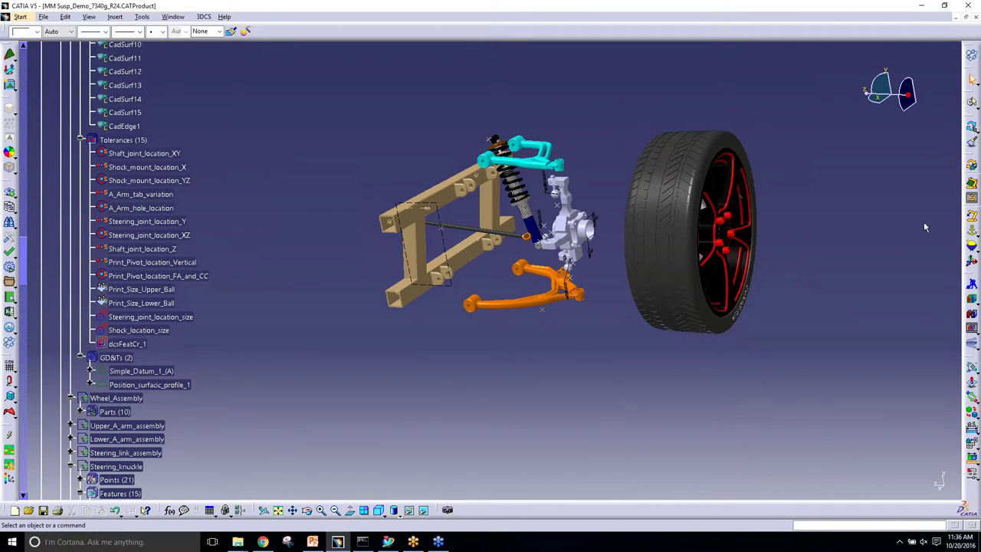
pyautogui.click(312, 541)
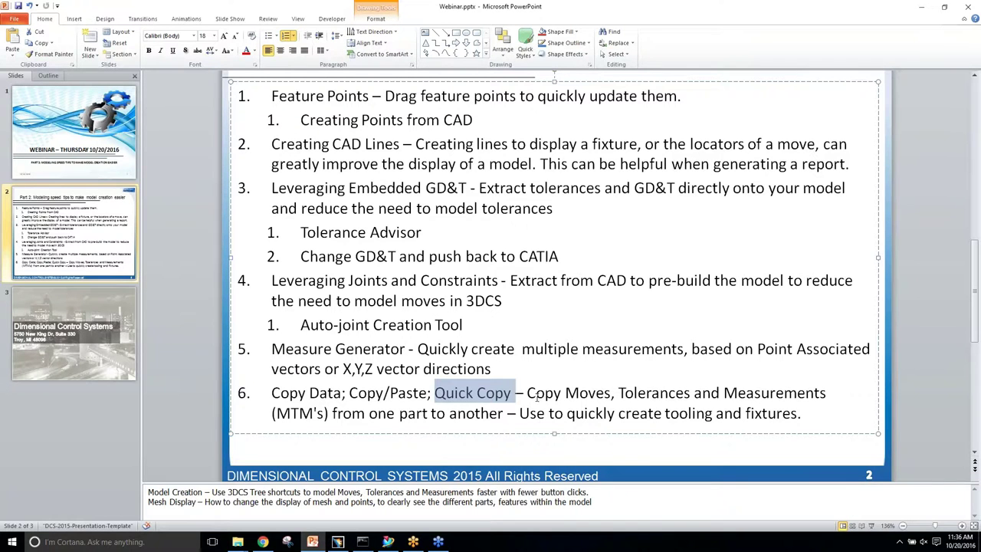
pyautogui.click(512, 392)
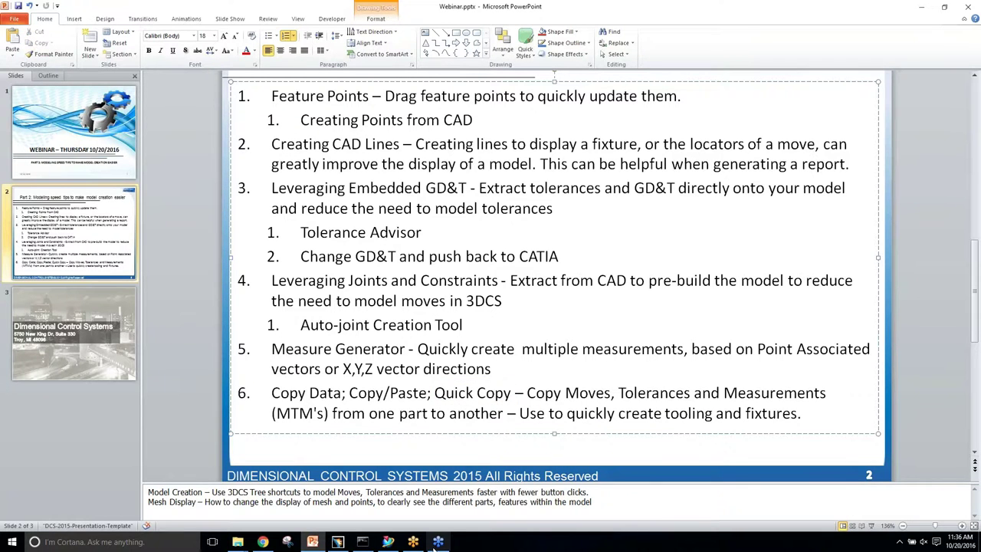
# Step: Back in CATIA, Quick Copy Shaft_joint_location_Z to create Copy_of_Shaft_joint_location_Z
pyautogui.click(337, 542)
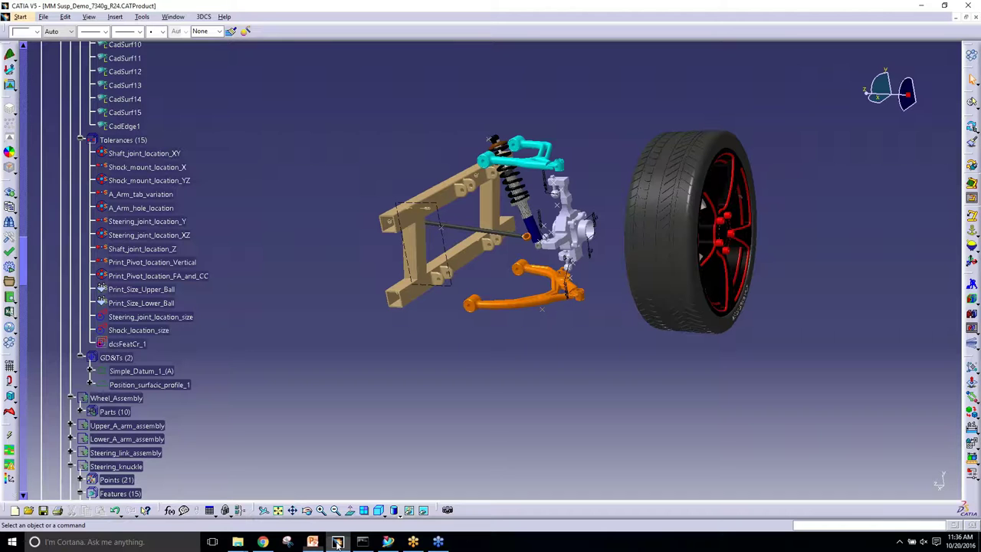
pyautogui.rightClick(130, 249)
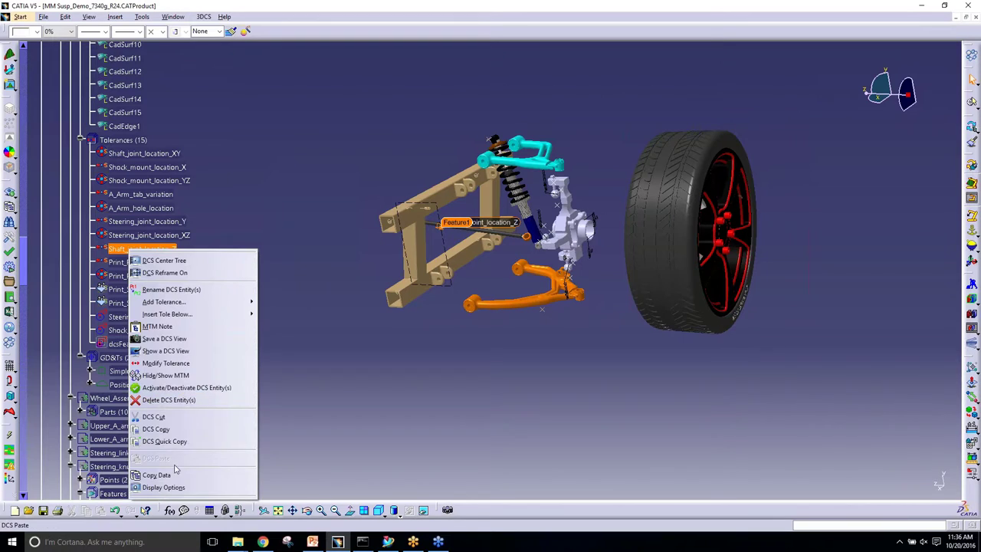
pyautogui.click(175, 443)
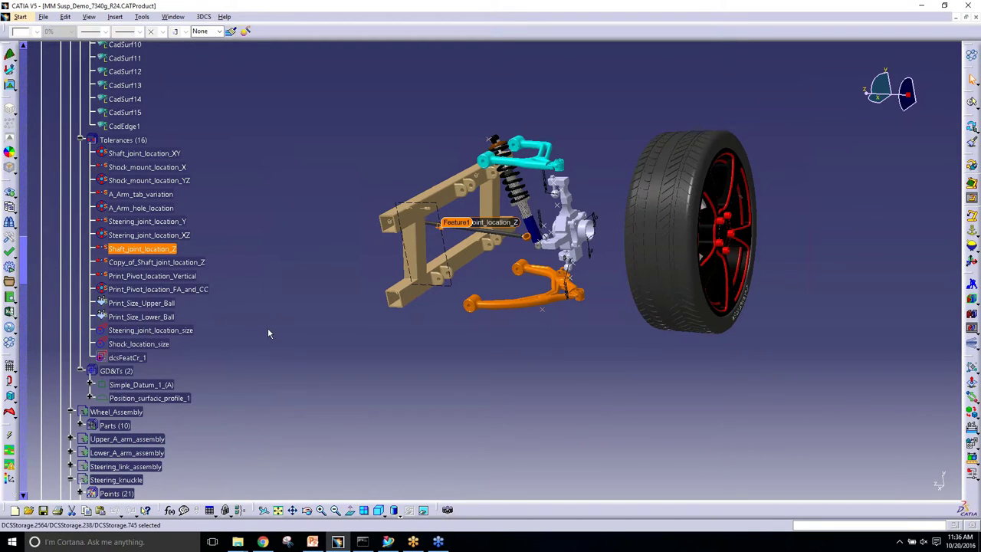
pyautogui.click(187, 262)
pyautogui.doubleClick(188, 263)
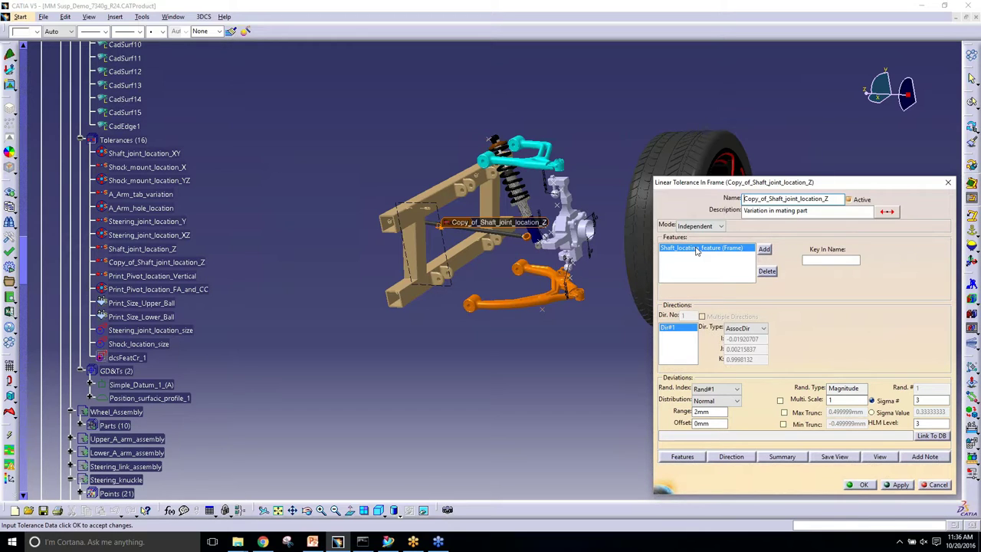
pyautogui.moveTo(724, 411); pyautogui.dragTo(679, 412)
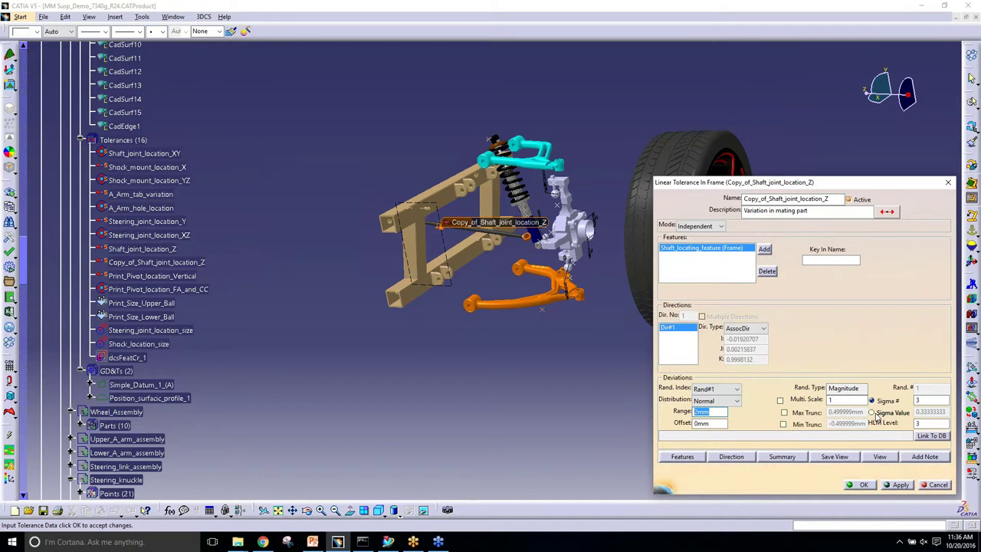
pyautogui.click(858, 484)
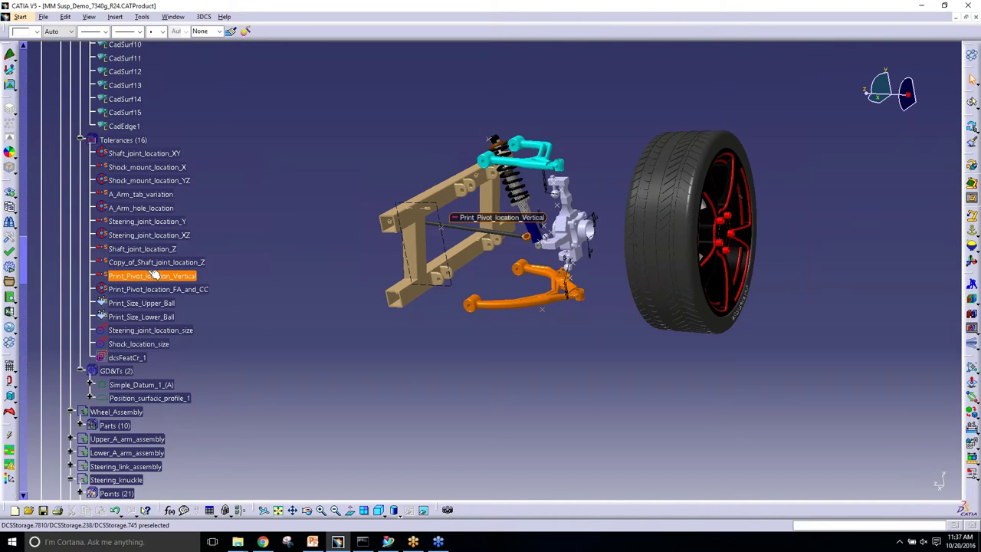
# Step: DCS Copy both Copy_of_Shaft_joint_location_Z and Print_Pivot_location_Vertical to the clipboard
pyautogui.click(150, 264)
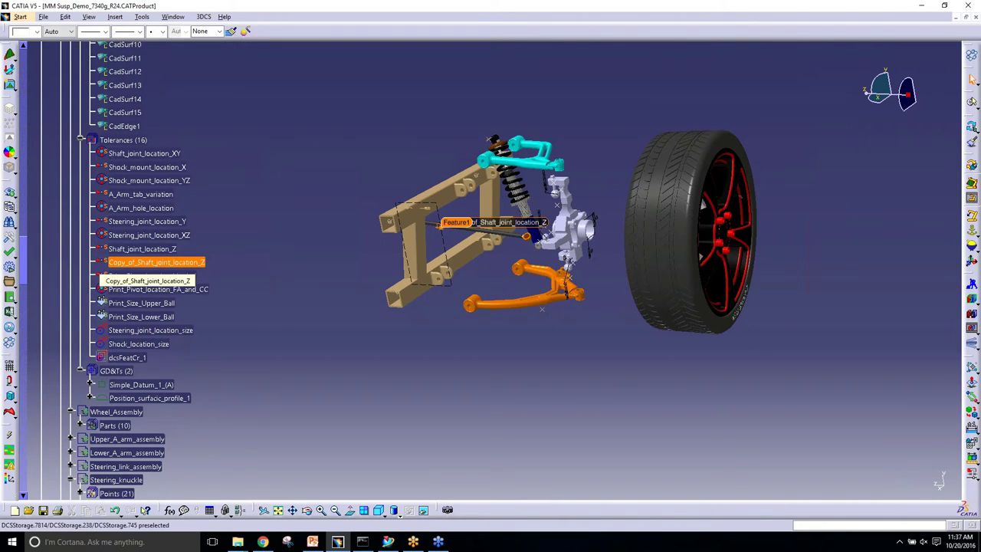
pyautogui.rightClick(142, 276)
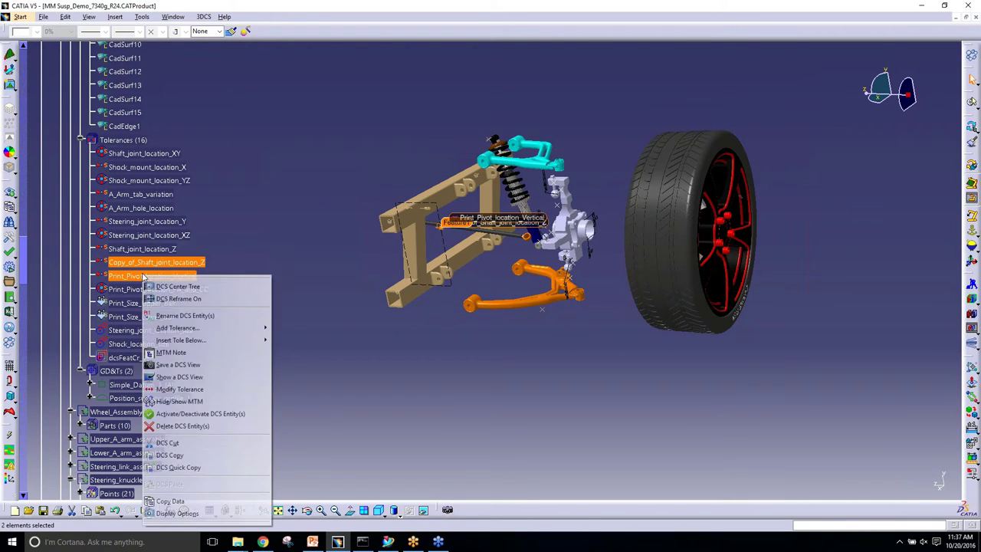
pyautogui.click(187, 456)
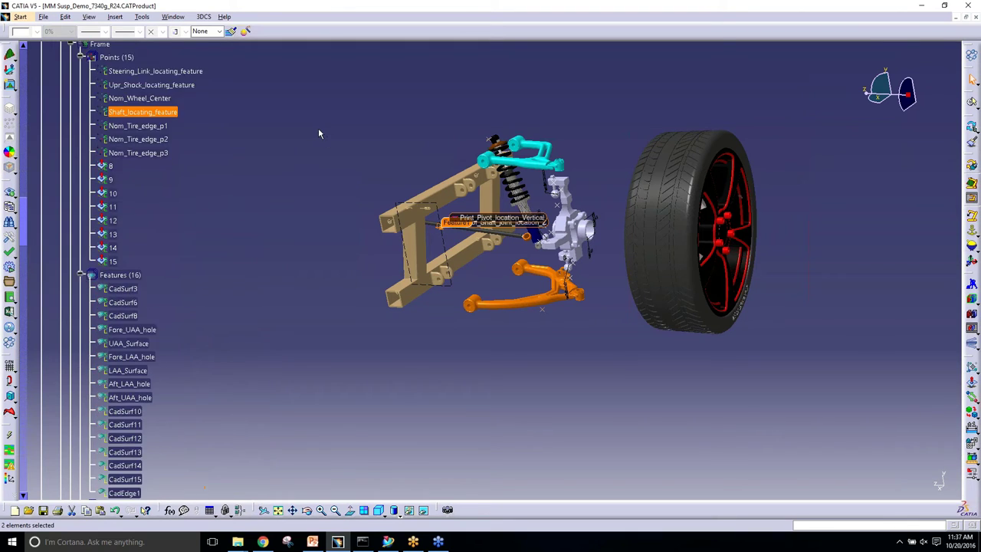